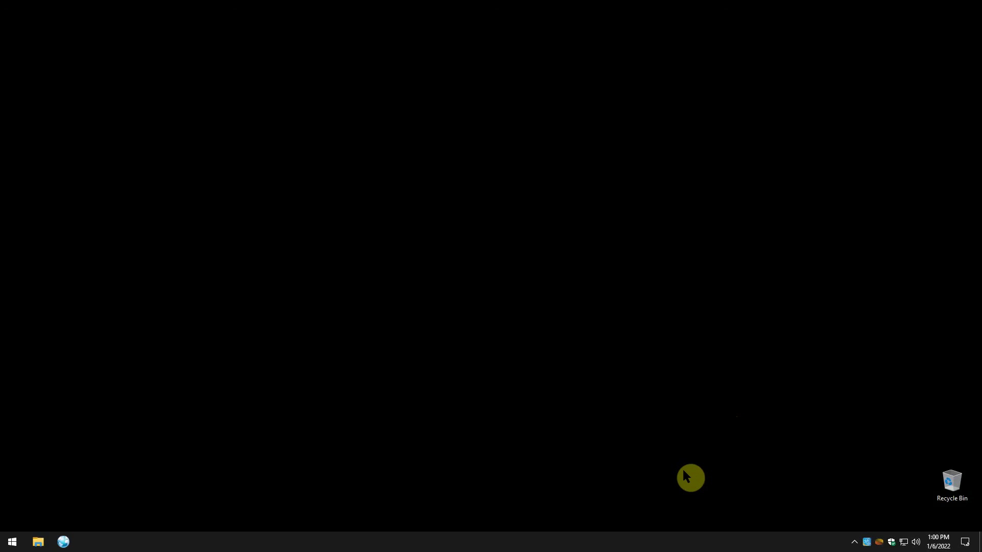
Launch SDR Console and unmute the receiver's audio with the radio running on 15.000.000
{"action": "left_click", "coordinate": [14, 543]}
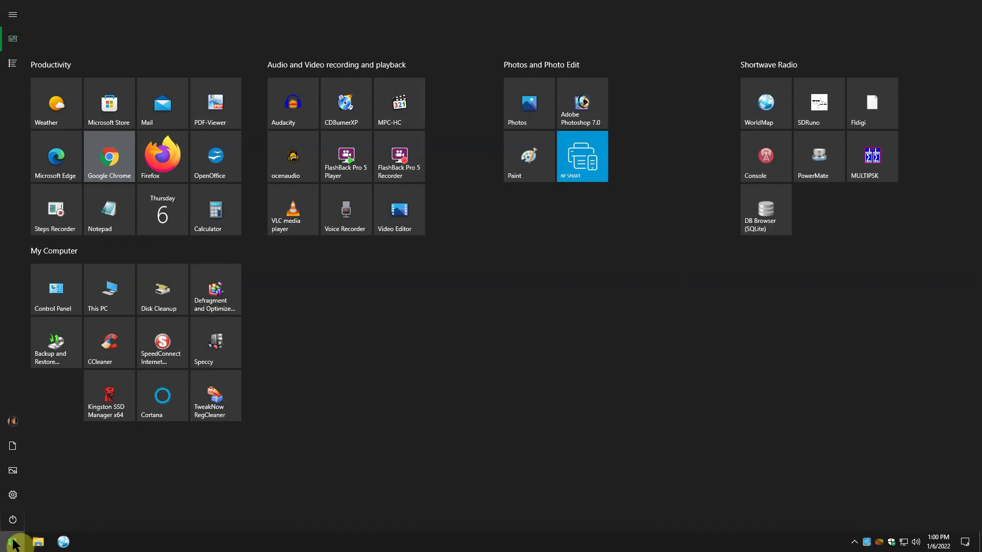
{"action": "left_click", "coordinate": [766, 157]}
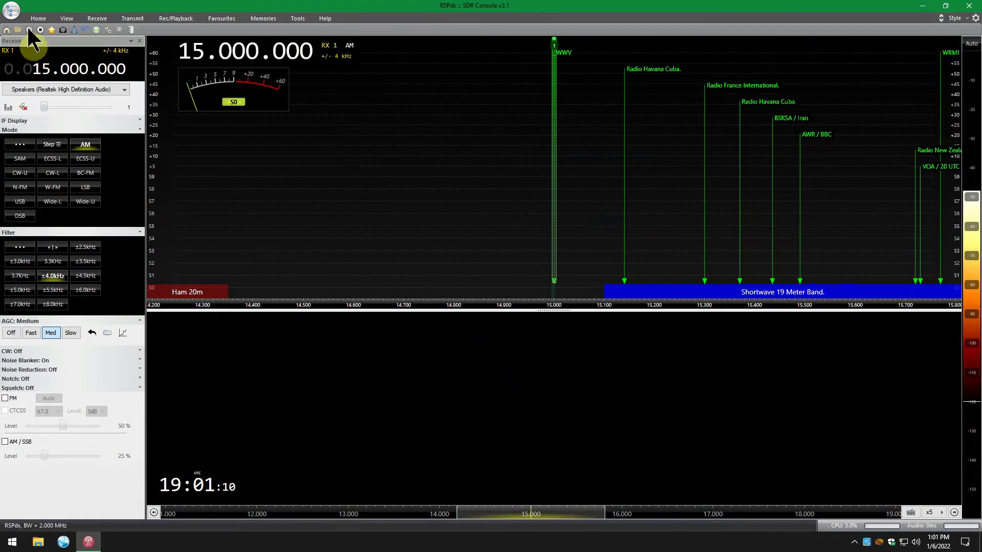
{"action": "left_click", "coordinate": [23, 107]}
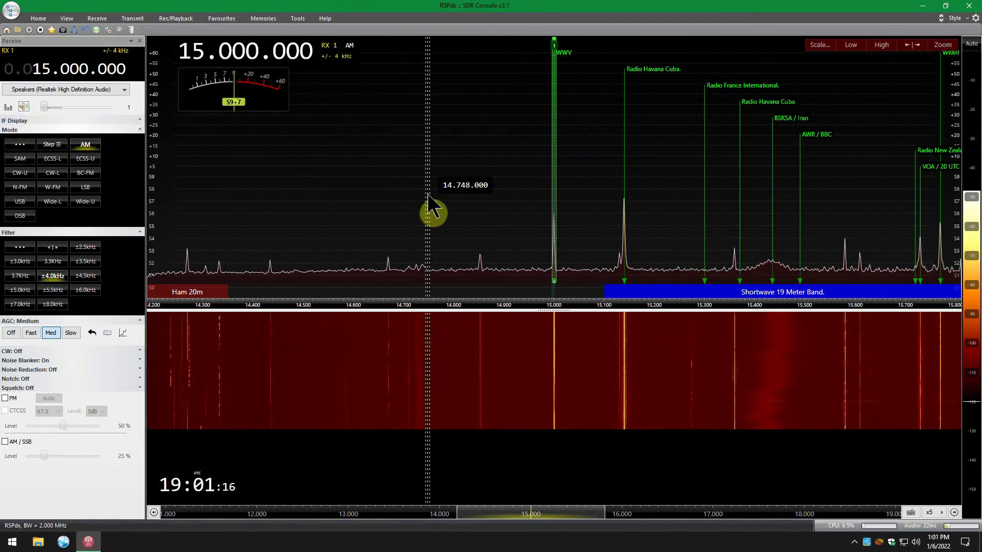
Zoom the spectrum in closely on the WWV carrier at 15.000.000 and leave the ribbon collapsed
{"action": "left_click", "coordinate": [944, 48]}
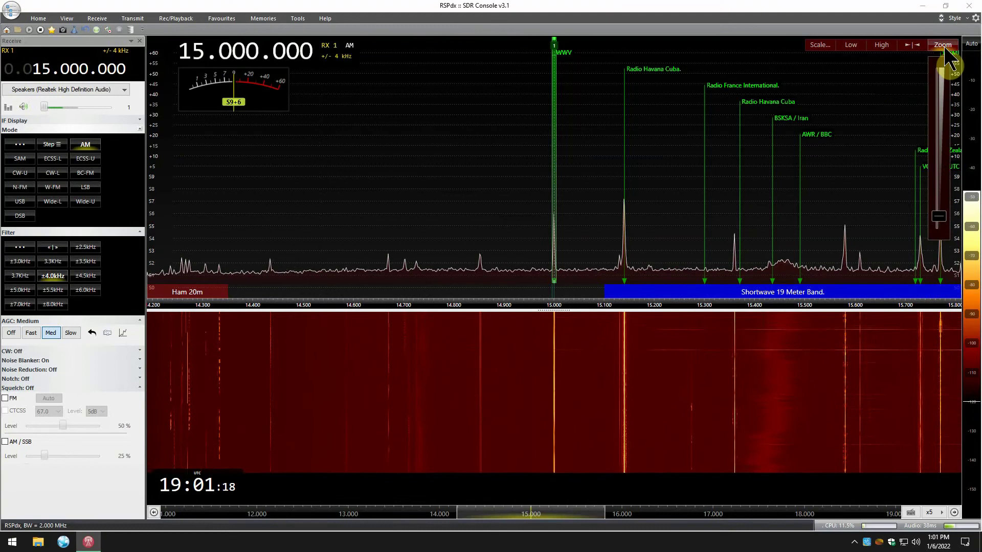
{"action": "left_click_drag", "start_coordinate": [941, 219], "coordinate": [947, 84]}
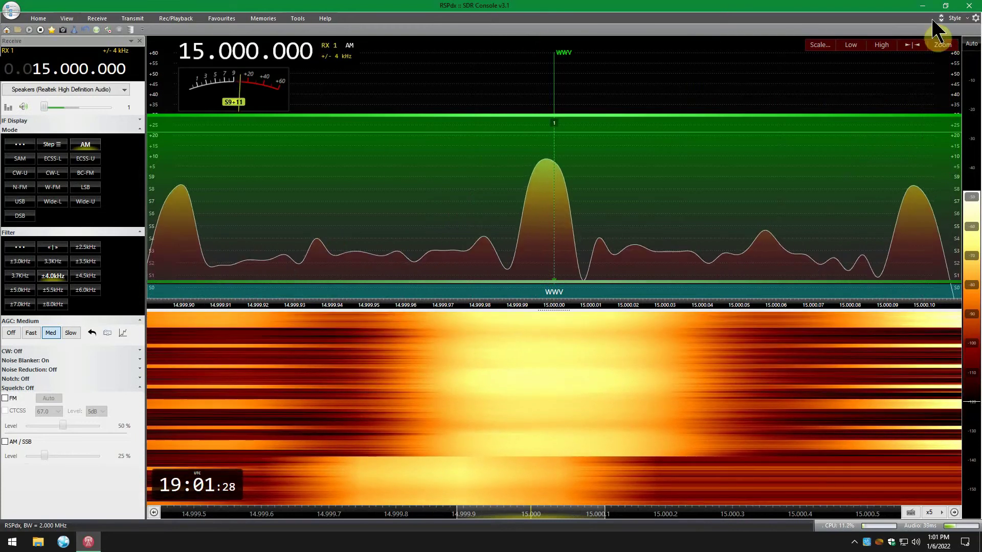
{"action": "left_click", "coordinate": [940, 18]}
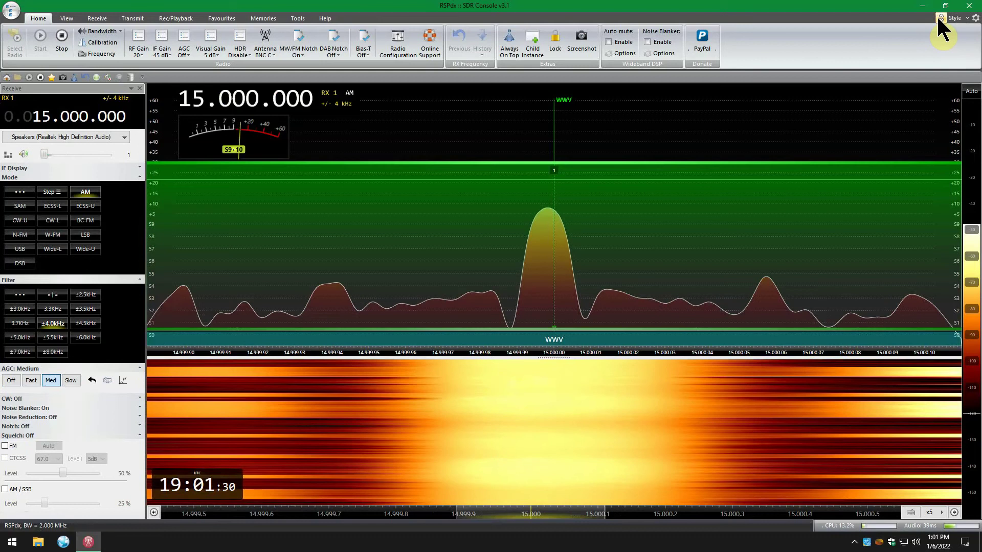
{"action": "left_click", "coordinate": [940, 18]}
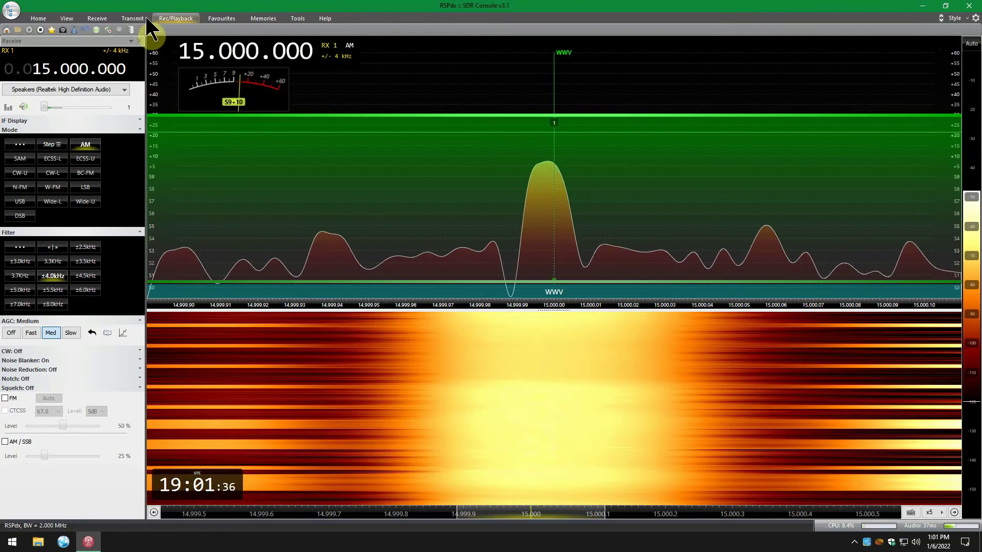
Turn on the vertical tuning bars and increase the waterfall resolution by a factor of 16
{"action": "left_click", "coordinate": [67, 18]}
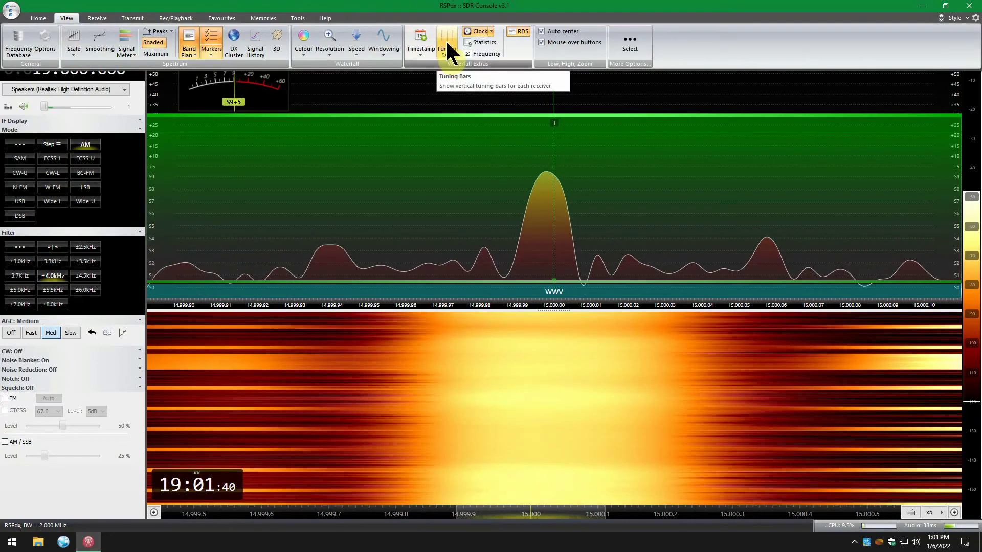
{"action": "left_click", "coordinate": [446, 41]}
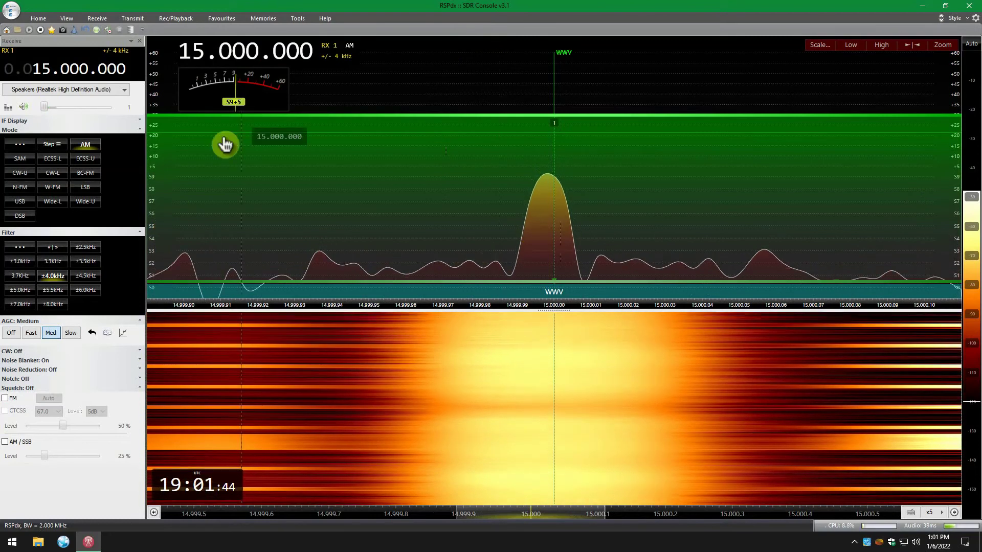
{"action": "left_click", "coordinate": [67, 19]}
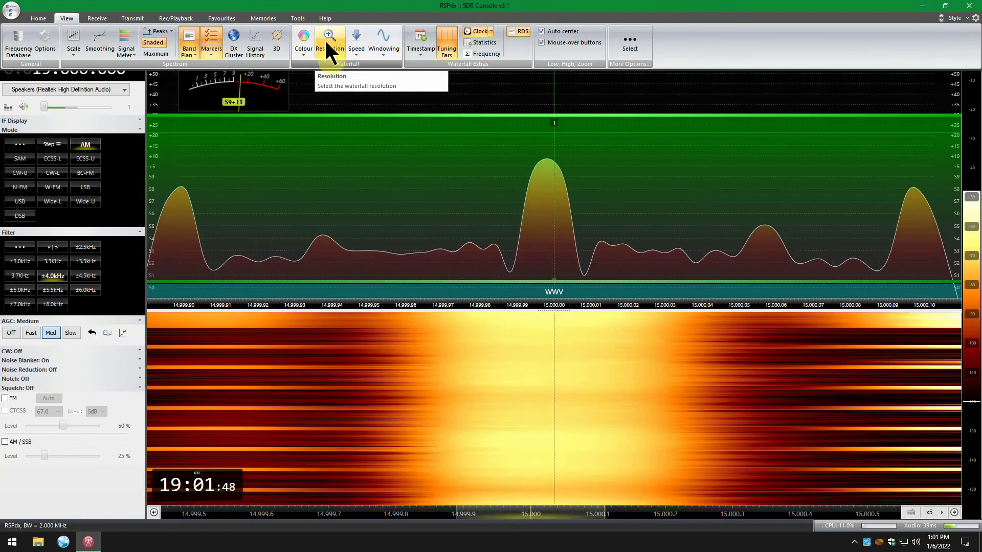
{"action": "left_click", "coordinate": [329, 41]}
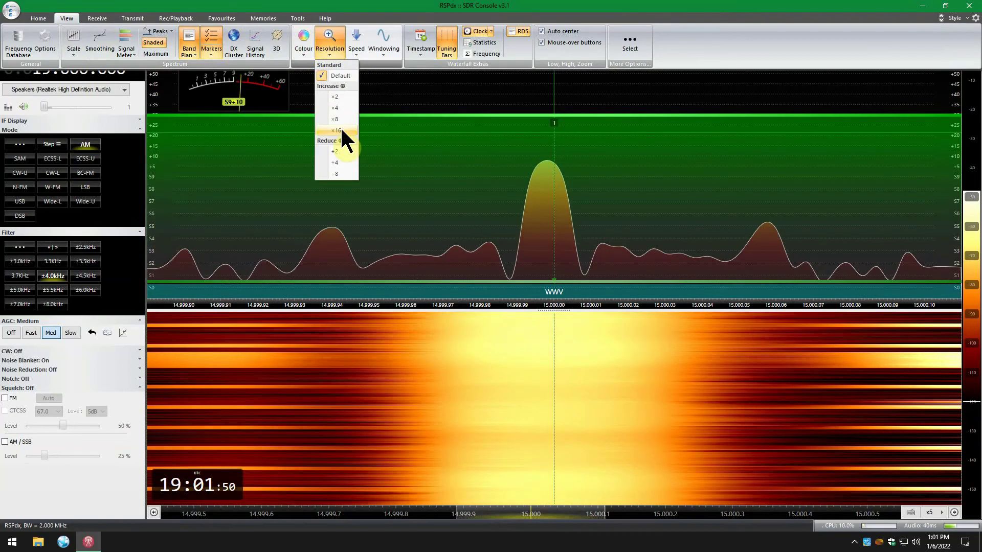
{"action": "left_click", "coordinate": [341, 131]}
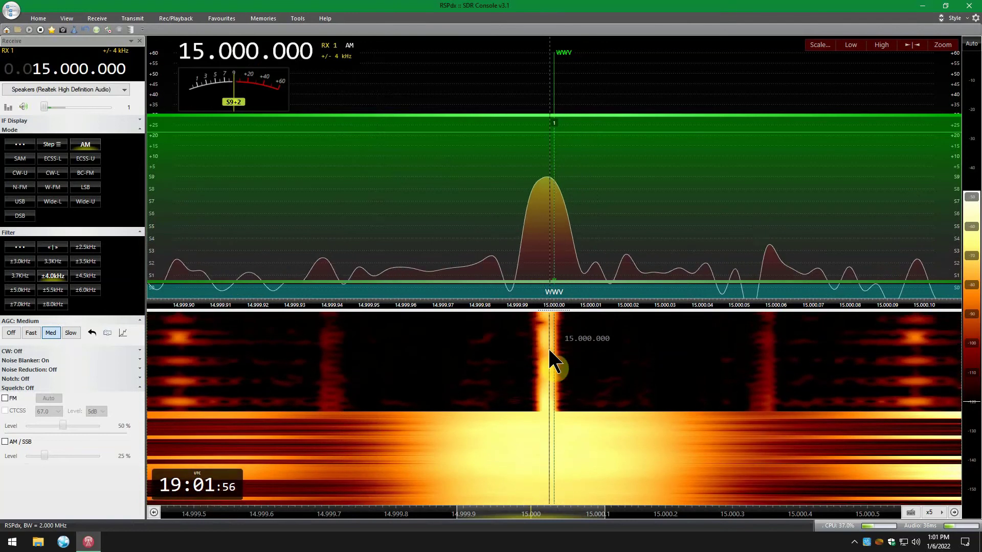
Zoom in fully on WWV and brighten the waterfall by lowering its colour range's upper limit to about -90
{"action": "left_click", "coordinate": [944, 67]}
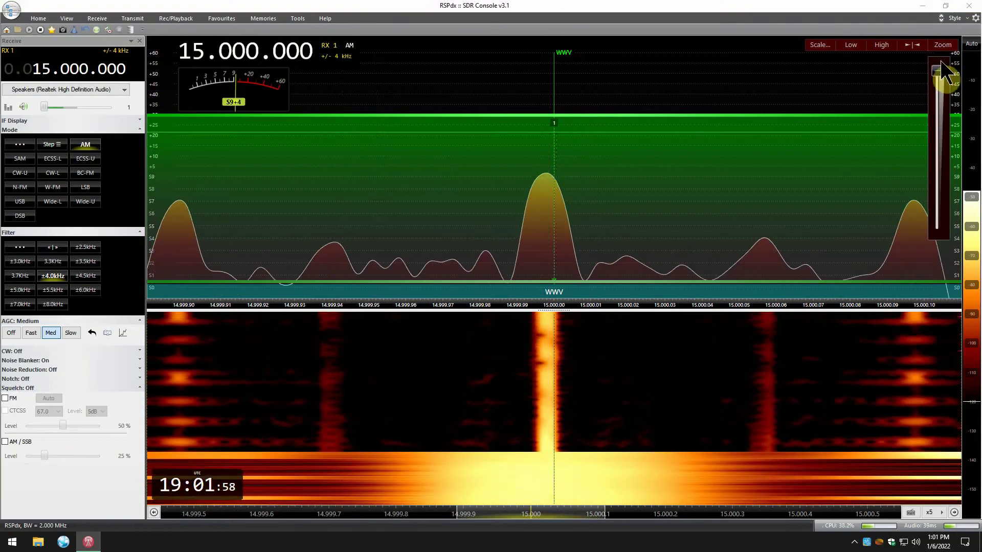
{"action": "left_click_drag", "start_coordinate": [938, 72], "coordinate": [940, 69]}
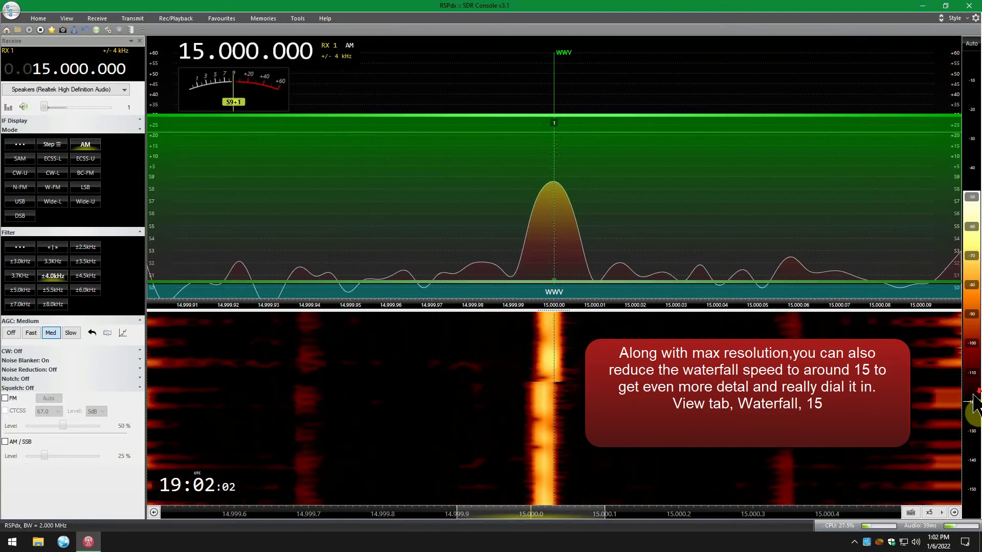
{"action": "scroll", "coordinate": [974, 404], "scroll_direction": "down", "scroll_amount": 4}
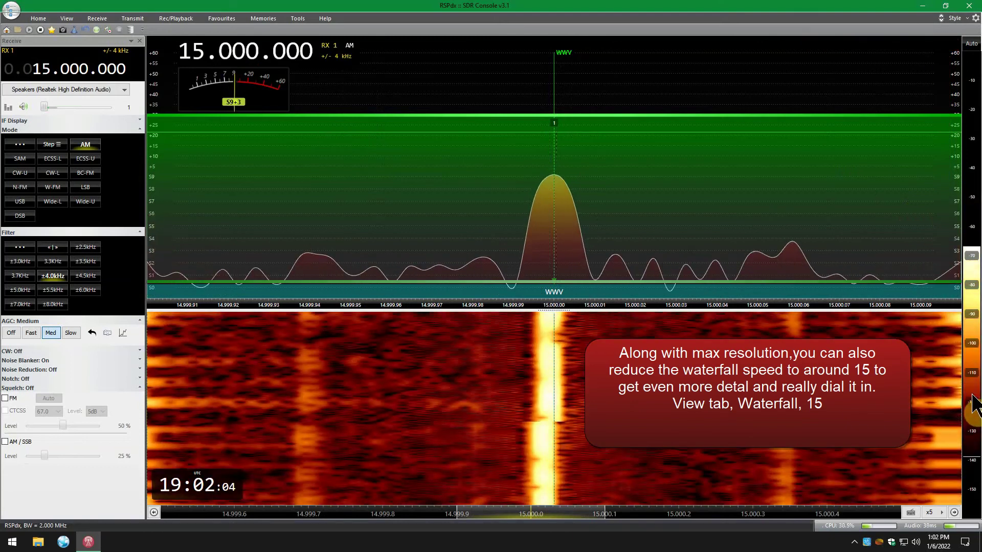
{"action": "scroll", "coordinate": [974, 404], "scroll_direction": "down", "scroll_amount": 1}
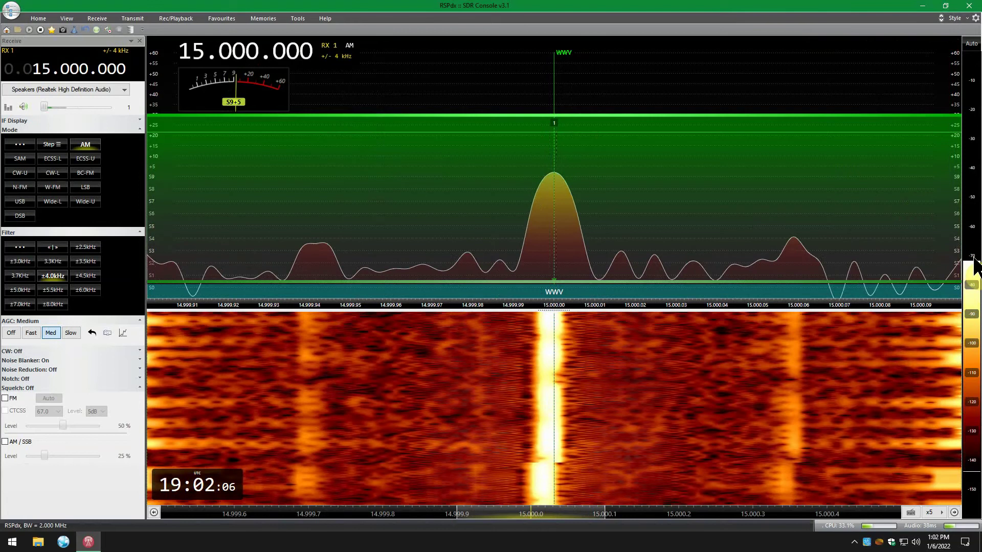
{"action": "left_click_drag", "start_coordinate": [977, 262], "coordinate": [975, 307]}
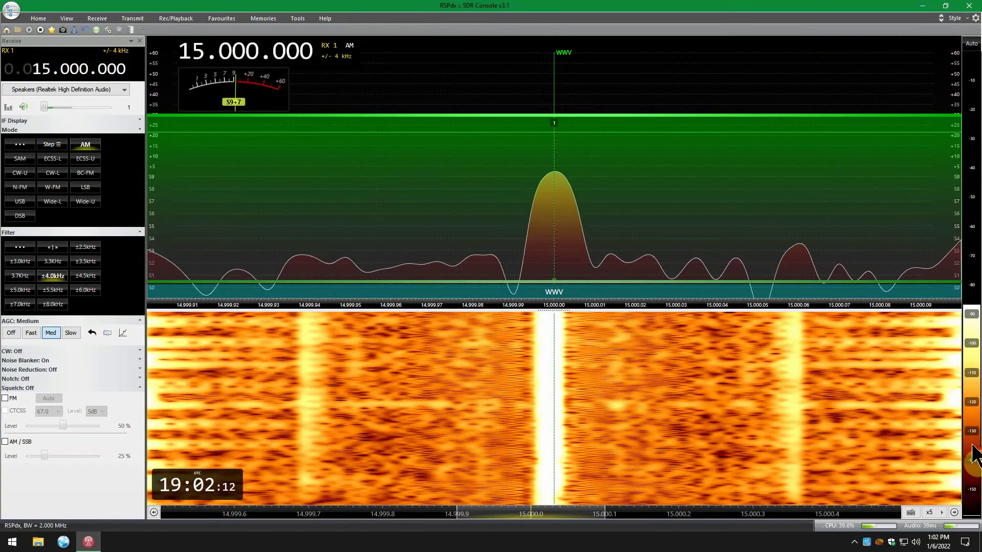
{"action": "left_click_drag", "start_coordinate": [973, 452], "coordinate": [975, 433]}
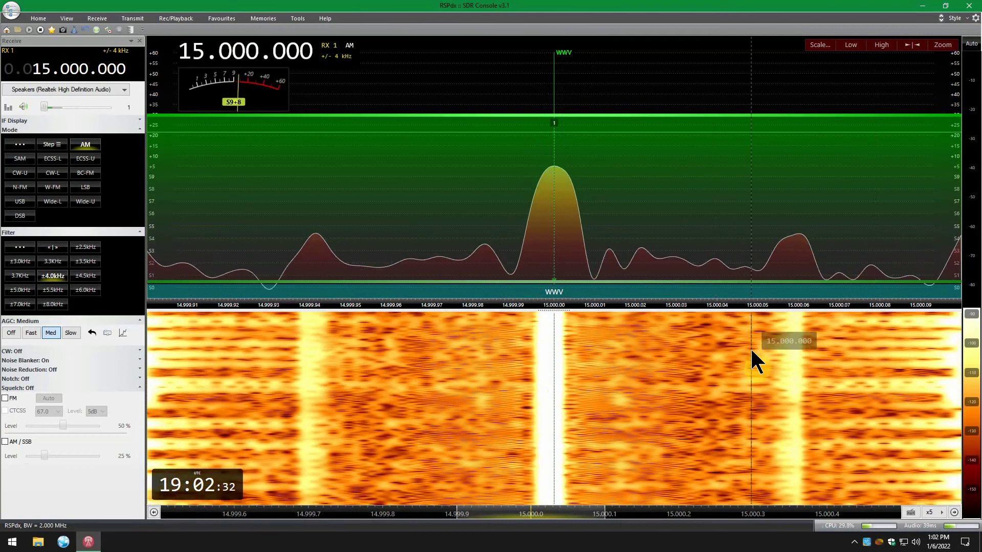
Open the PPM calibration, move its window away from the WWV signal, and lower the correction by 0.01 to +0.557 PPM
{"action": "left_click", "coordinate": [39, 18]}
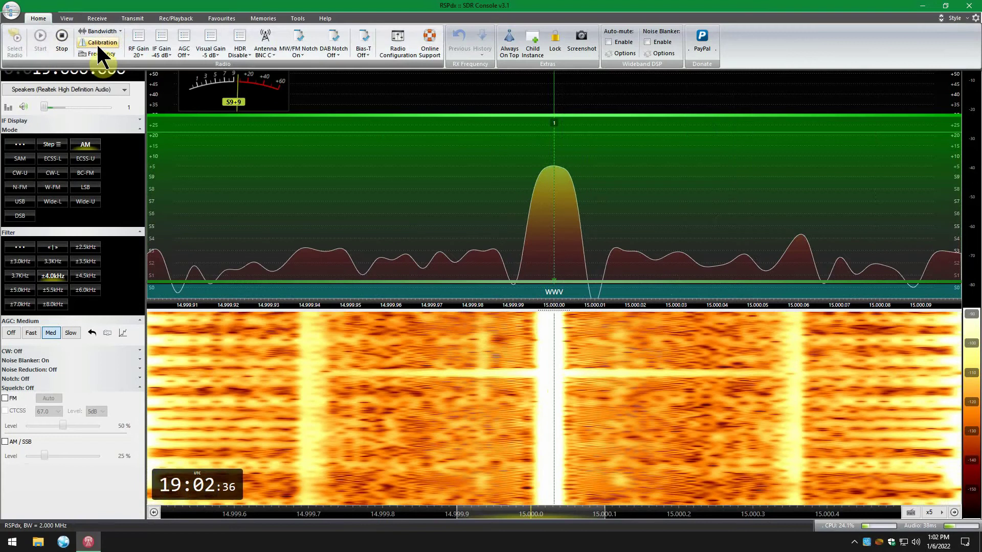
{"action": "left_click", "coordinate": [100, 44]}
{"action": "left_click_drag", "start_coordinate": [517, 156], "coordinate": [355, 208]}
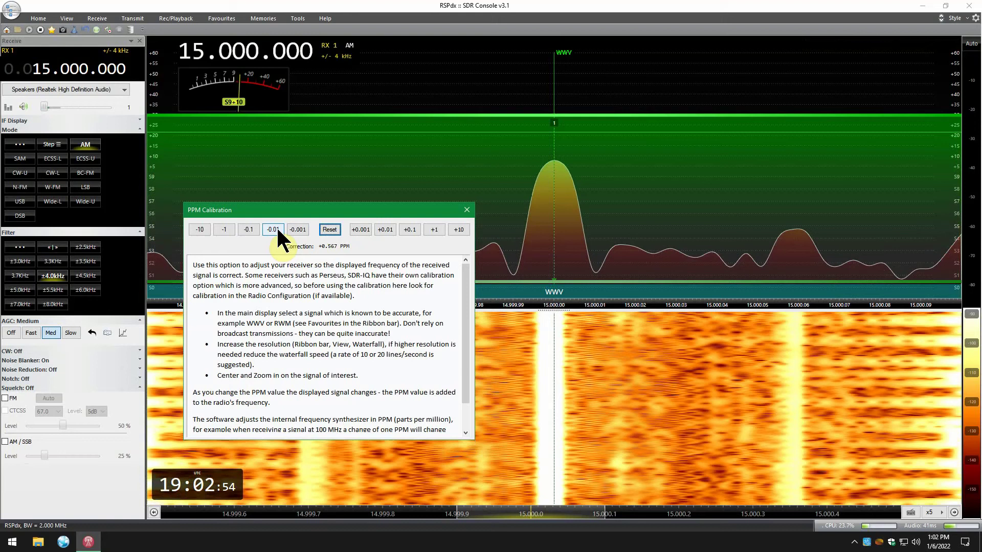
{"action": "left_click", "coordinate": [276, 226]}
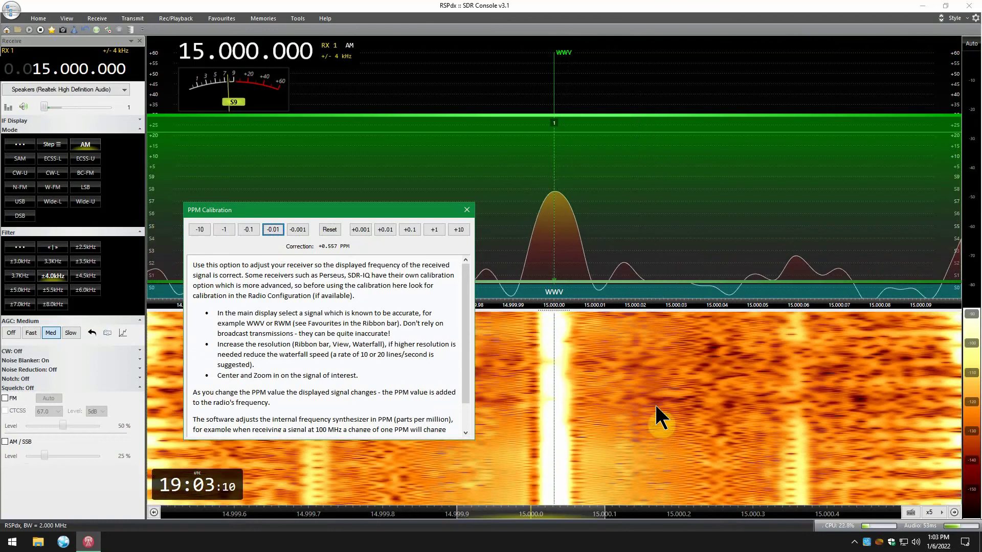
Fine-tune the frequency correction to +0.558 PPM and close the calibration
{"action": "mouse_move", "coordinate": [940, 74]}
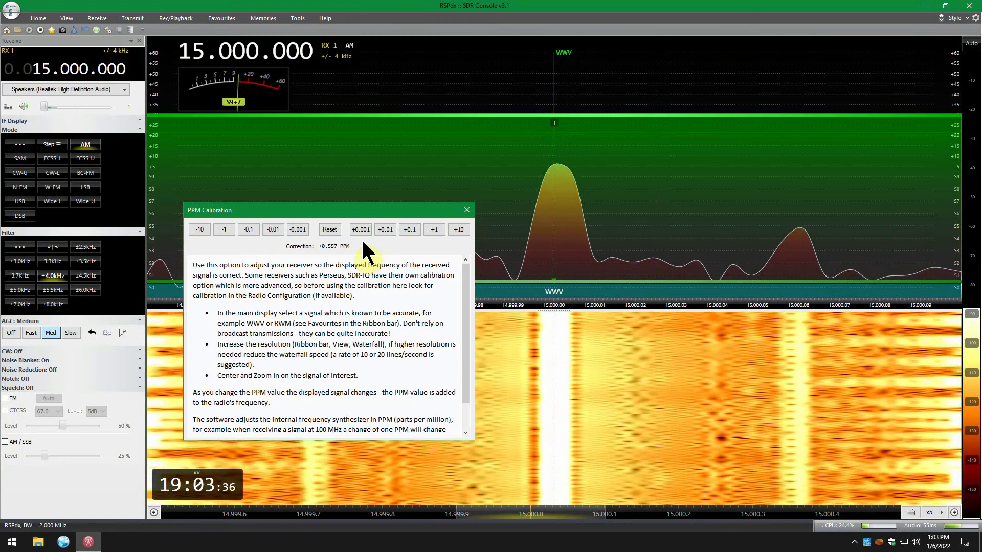
{"action": "left_click", "coordinate": [361, 229]}
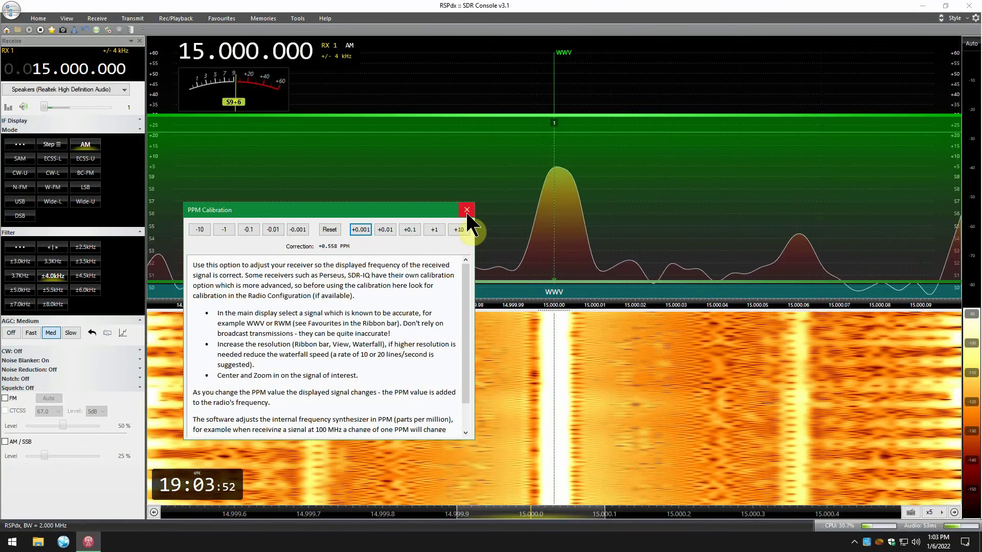
{"action": "left_click", "coordinate": [467, 210]}
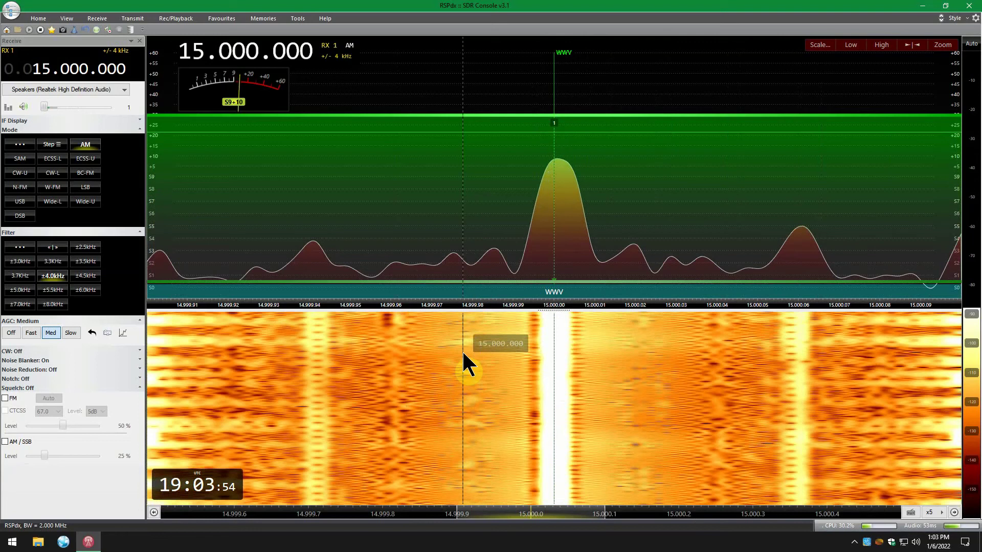
Tune to WWV on 10.000.000 to check the carrier against the tuning bar, and return to 15.000.000
{"action": "mouse_move", "coordinate": [939, 69]}
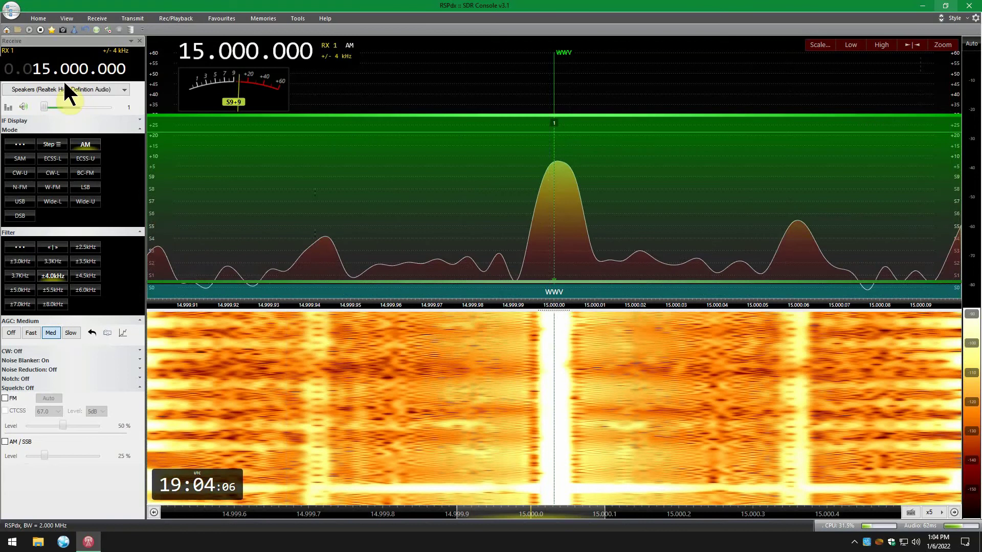
{"action": "scroll", "coordinate": [46, 73], "scroll_direction": "down", "scroll_amount": 4}
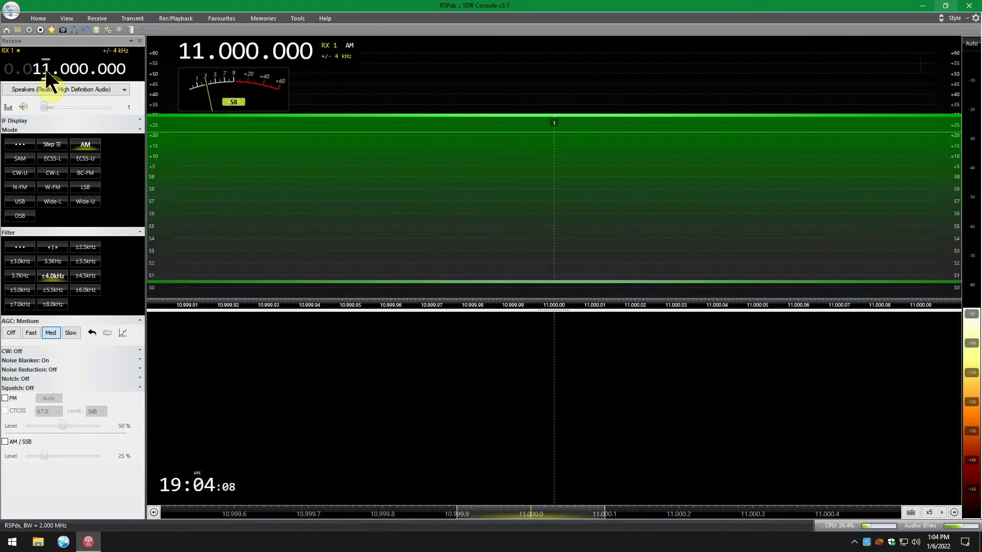
{"action": "scroll", "coordinate": [46, 72], "scroll_direction": "down", "scroll_amount": 1}
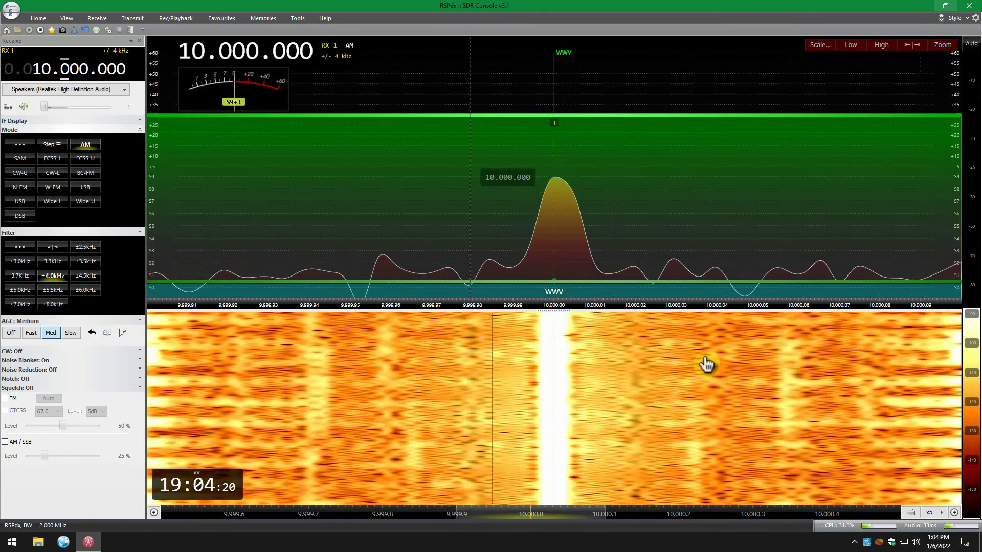
{"action": "scroll", "coordinate": [51, 75], "scroll_direction": "up", "scroll_amount": 5}
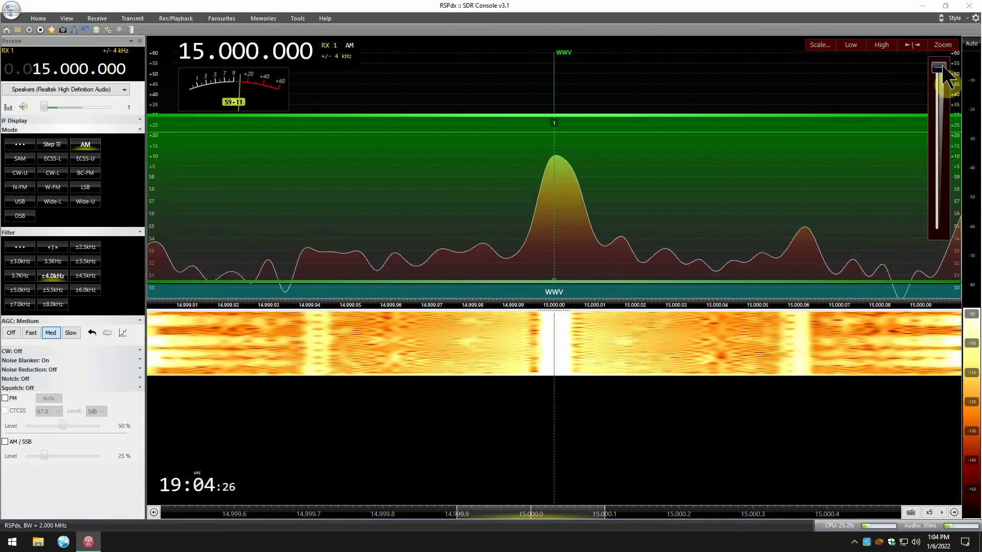
{"action": "left_click", "coordinate": [945, 69]}
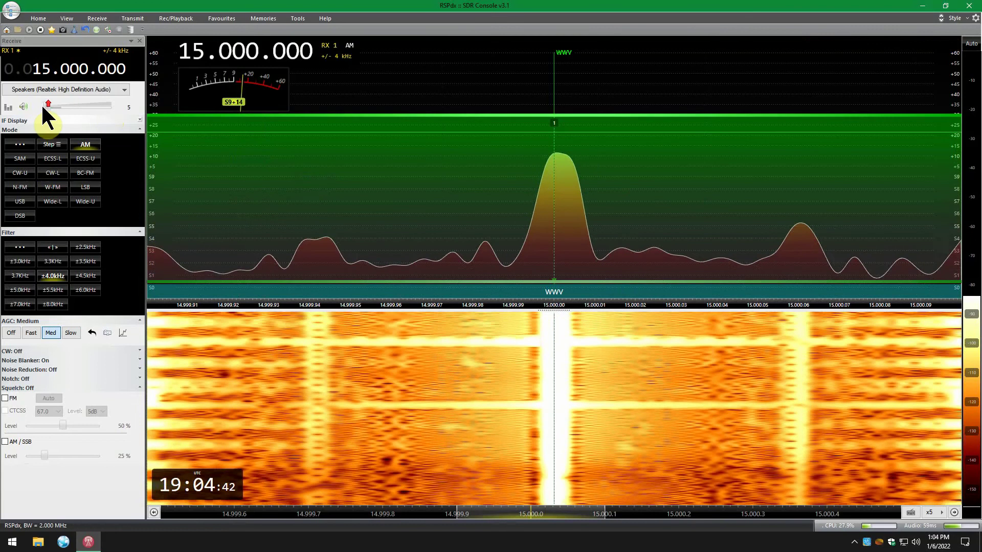
Compare WWV's reception in the USB and LSB modes and return the receiver to AM
{"action": "left_click", "coordinate": [86, 187]}
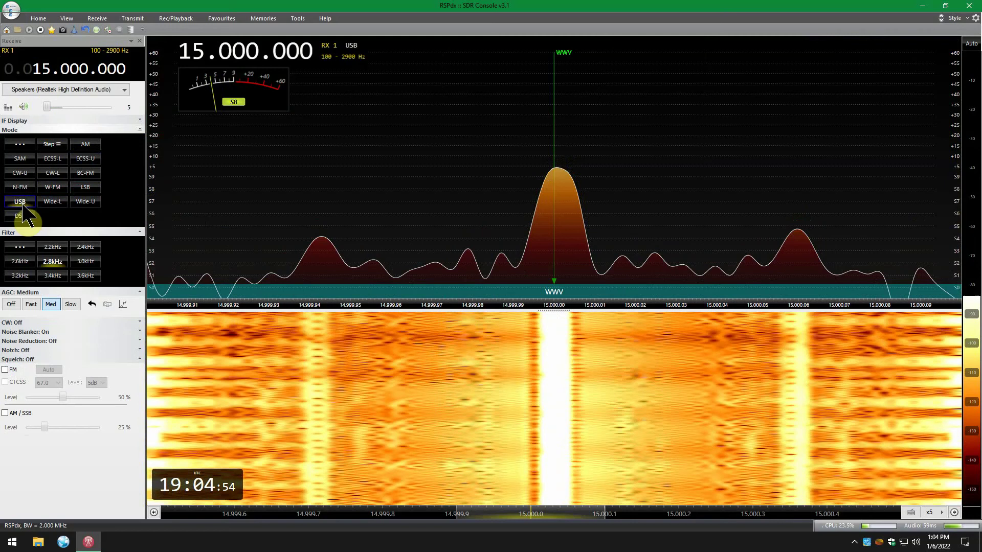
{"action": "left_click", "coordinate": [86, 188]}
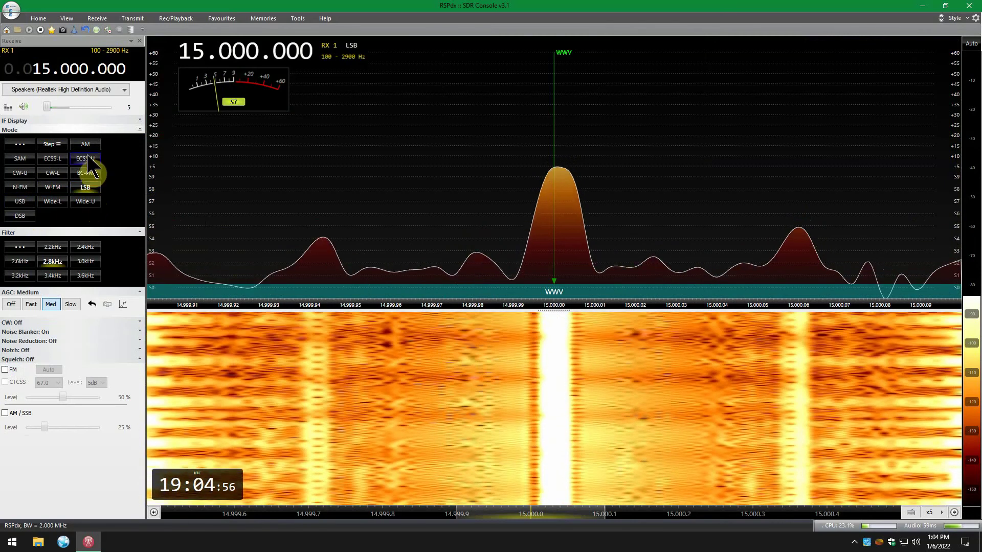
{"action": "left_click", "coordinate": [91, 147]}
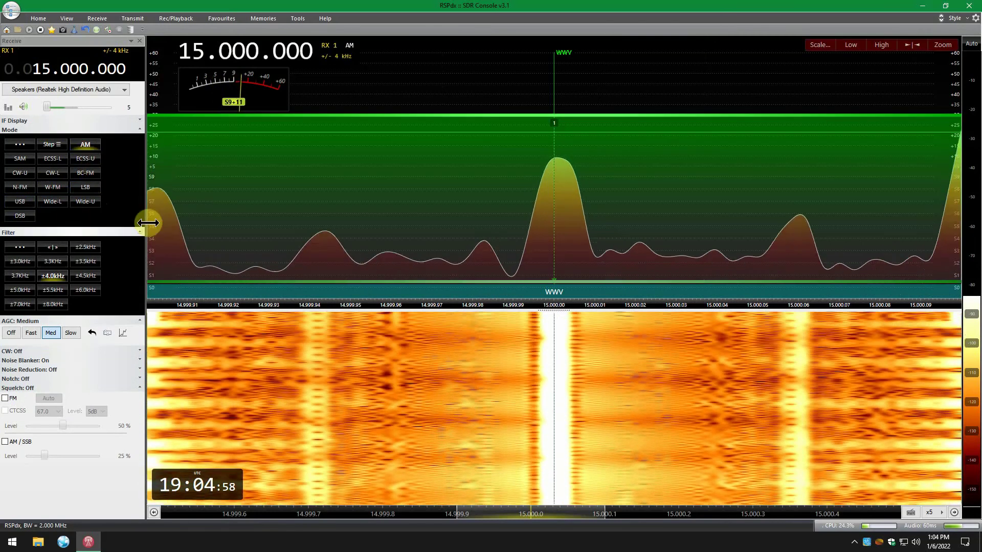
Zoom the spectrum all the way out and turn off the vertical tuning bars
{"action": "left_click", "coordinate": [950, 47]}
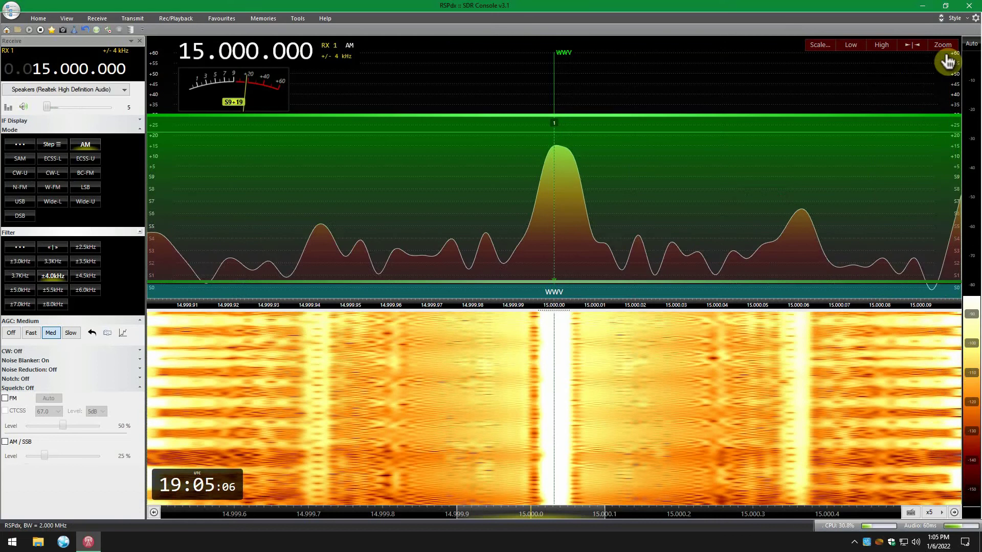
{"action": "left_click_drag", "start_coordinate": [940, 77], "coordinate": [943, 236]}
{"action": "left_click", "coordinate": [65, 18]}
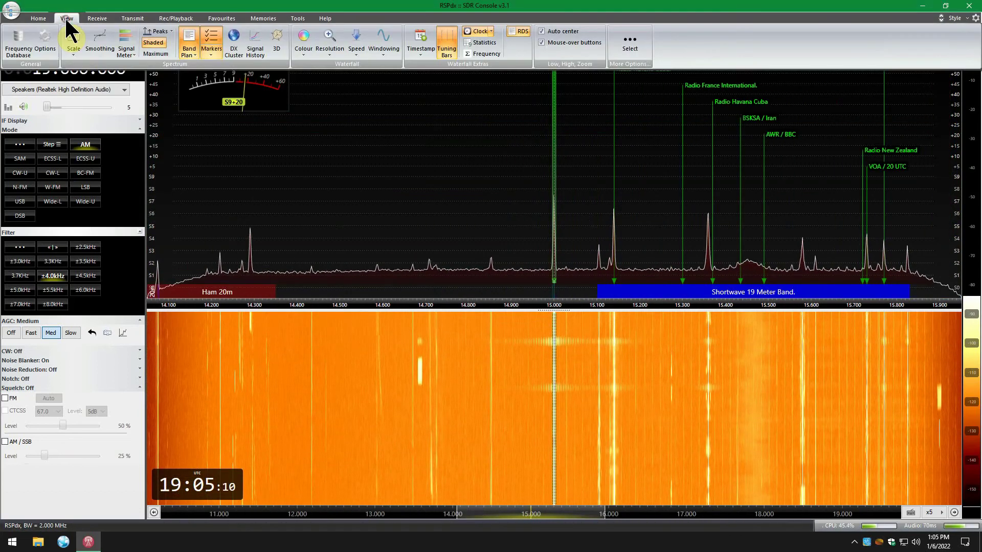
{"action": "left_click", "coordinate": [447, 50]}
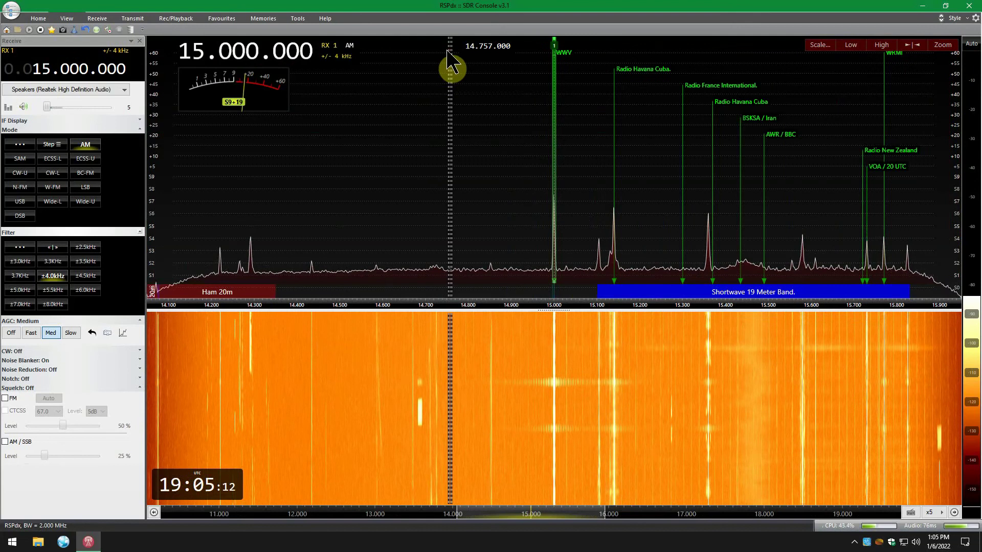
Change the waterfall's resolution and automatically adjust its colour levels to the current signals
{"action": "left_click", "coordinate": [66, 18]}
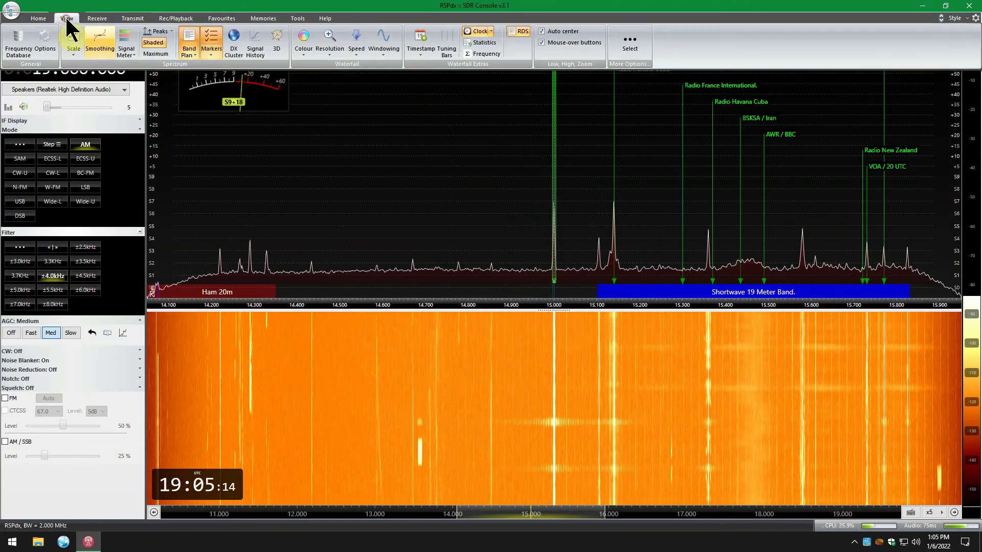
{"action": "left_click", "coordinate": [329, 46]}
{"action": "left_click", "coordinate": [344, 88]}
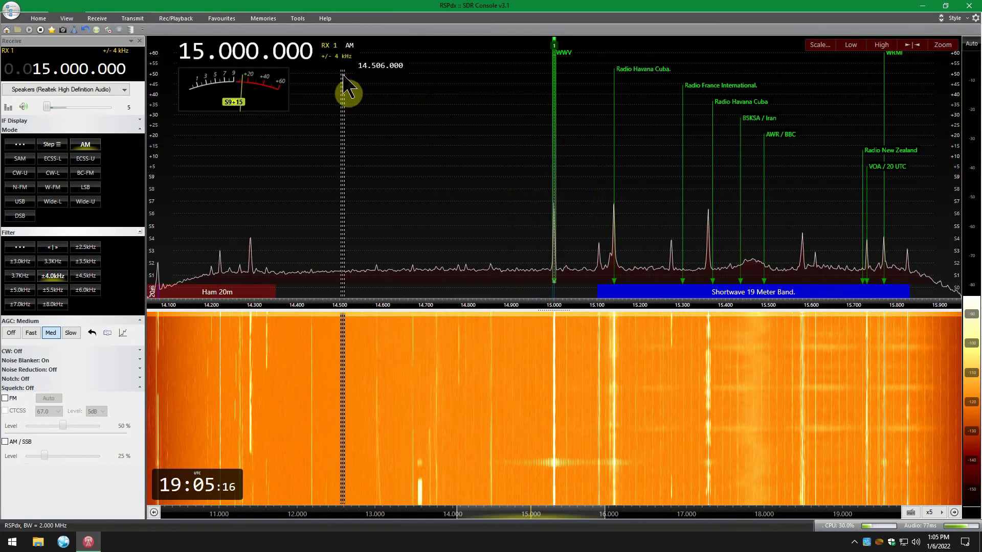
{"action": "left_click", "coordinate": [971, 46]}
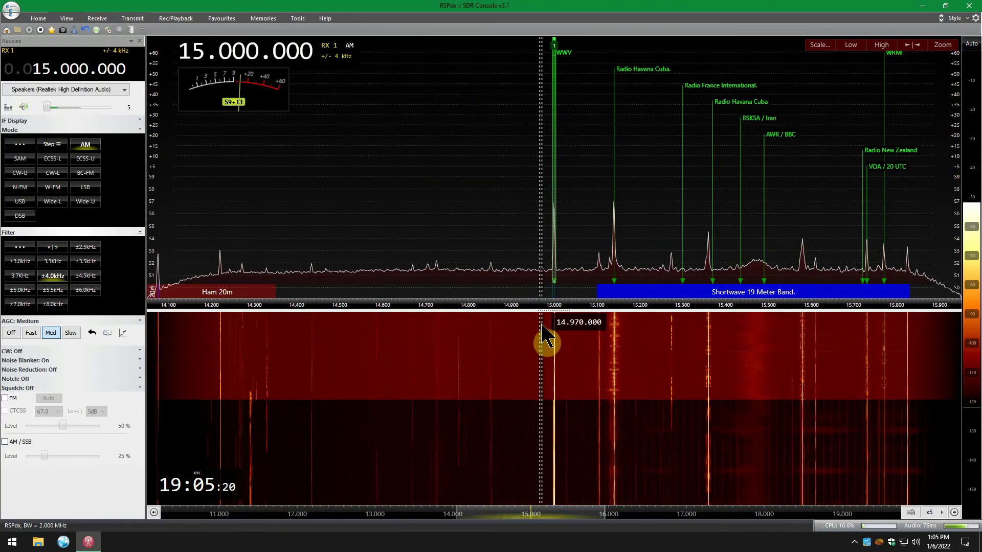
Lower the receiver's output audio level to 4
{"action": "left_click", "coordinate": [53, 106]}
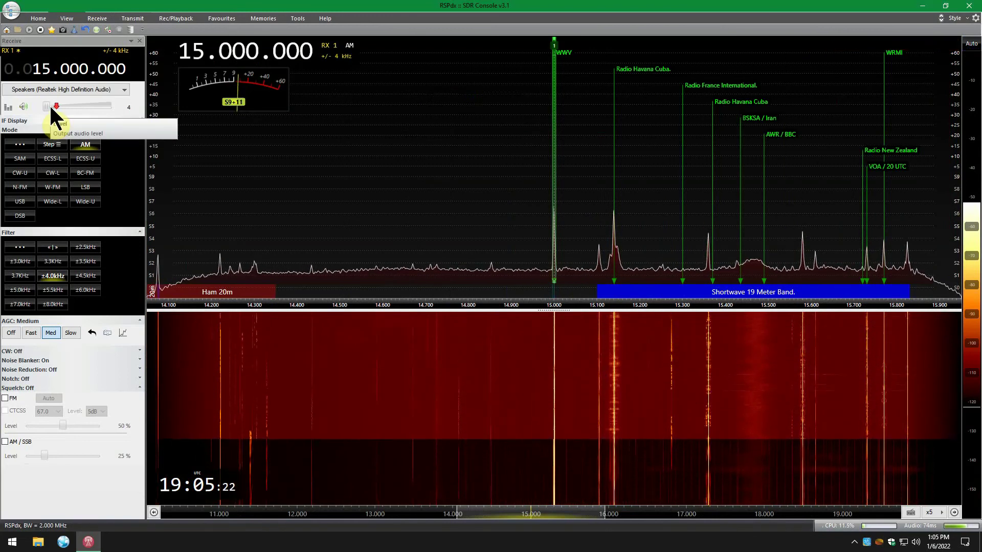
{"action": "left_click", "coordinate": [67, 18]}
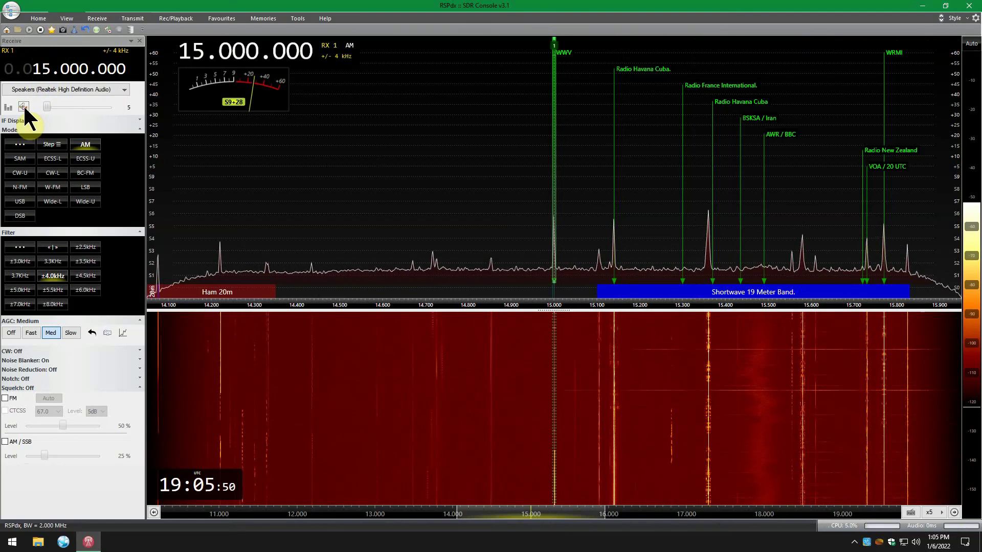
Back up all listed XML and SQLite configuration files to Documents as "Archive Identity 0, 06-Jan-2022 13h05m.xml"
{"action": "left_click", "coordinate": [303, 19]}
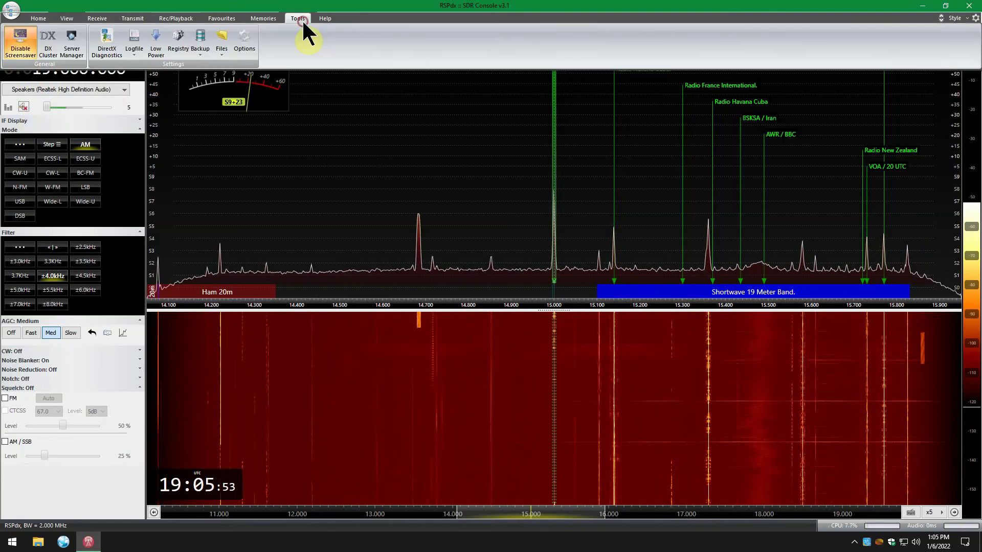
{"action": "left_click", "coordinate": [201, 46]}
{"action": "left_click", "coordinate": [214, 66]}
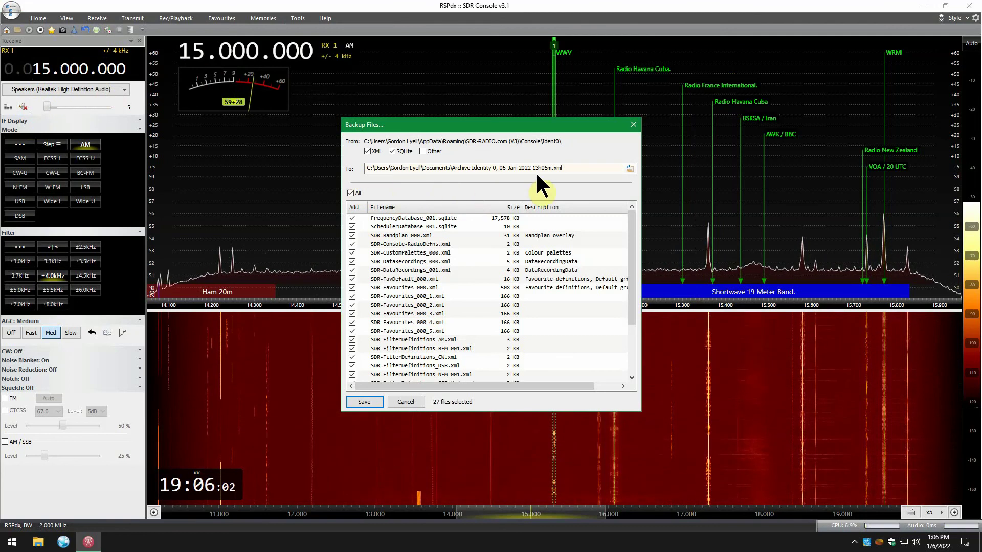
{"action": "left_click", "coordinate": [375, 402]}
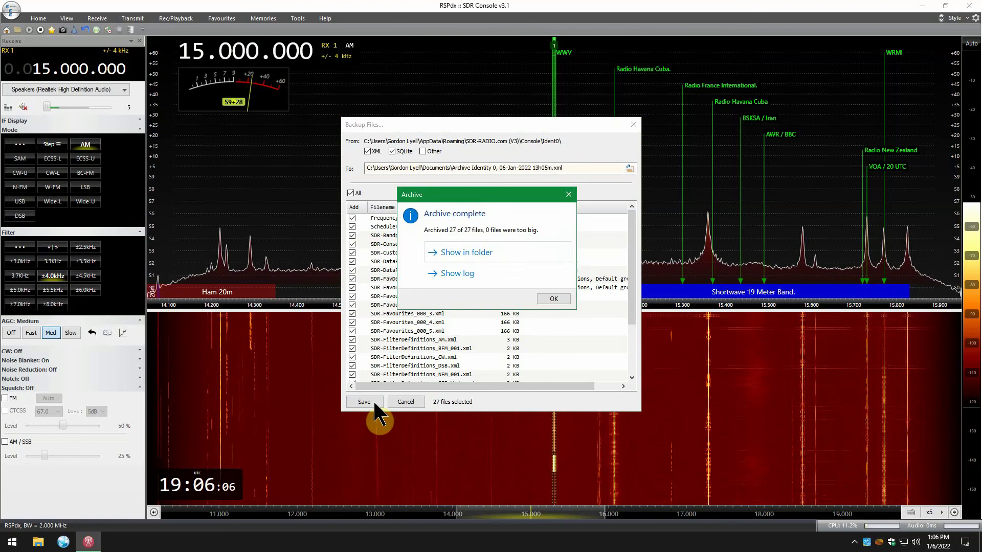
{"action": "left_click", "coordinate": [554, 299]}
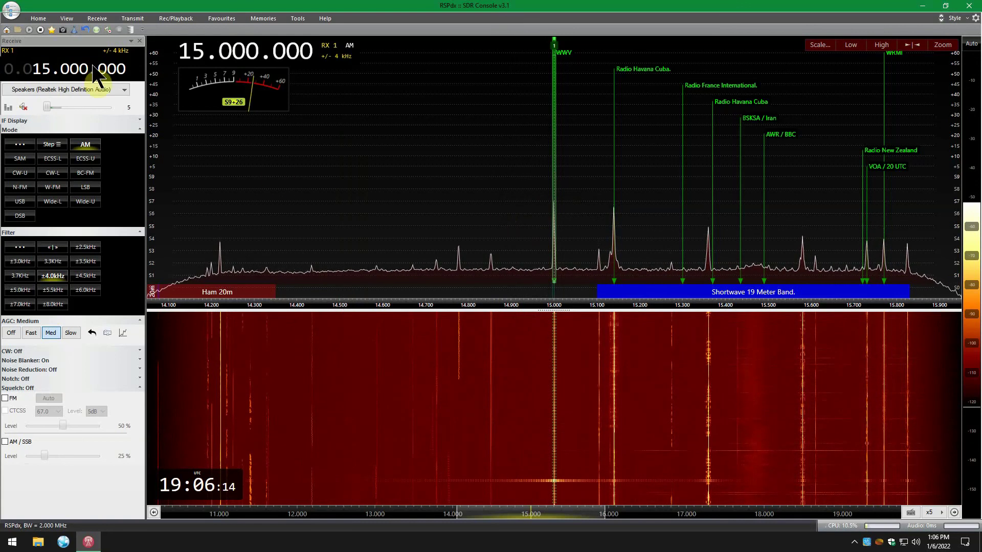
View the available backup and restore choices and close them without running either
{"action": "left_click", "coordinate": [297, 19]}
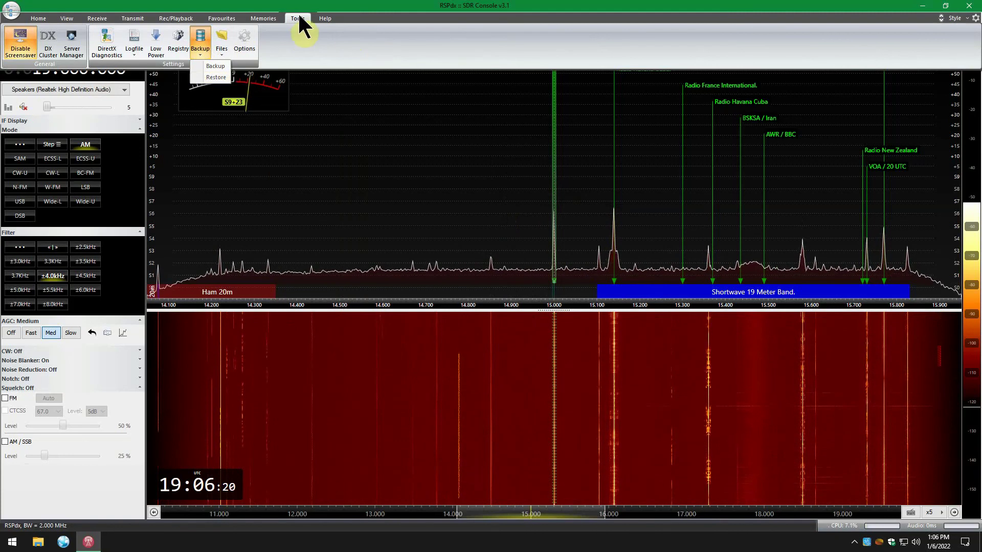
{"action": "left_click", "coordinate": [728, 19]}
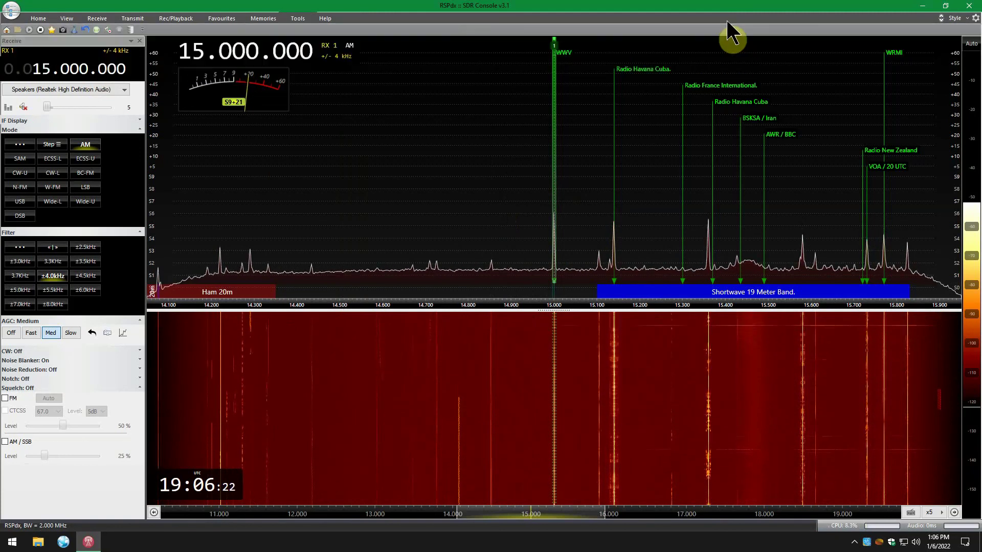